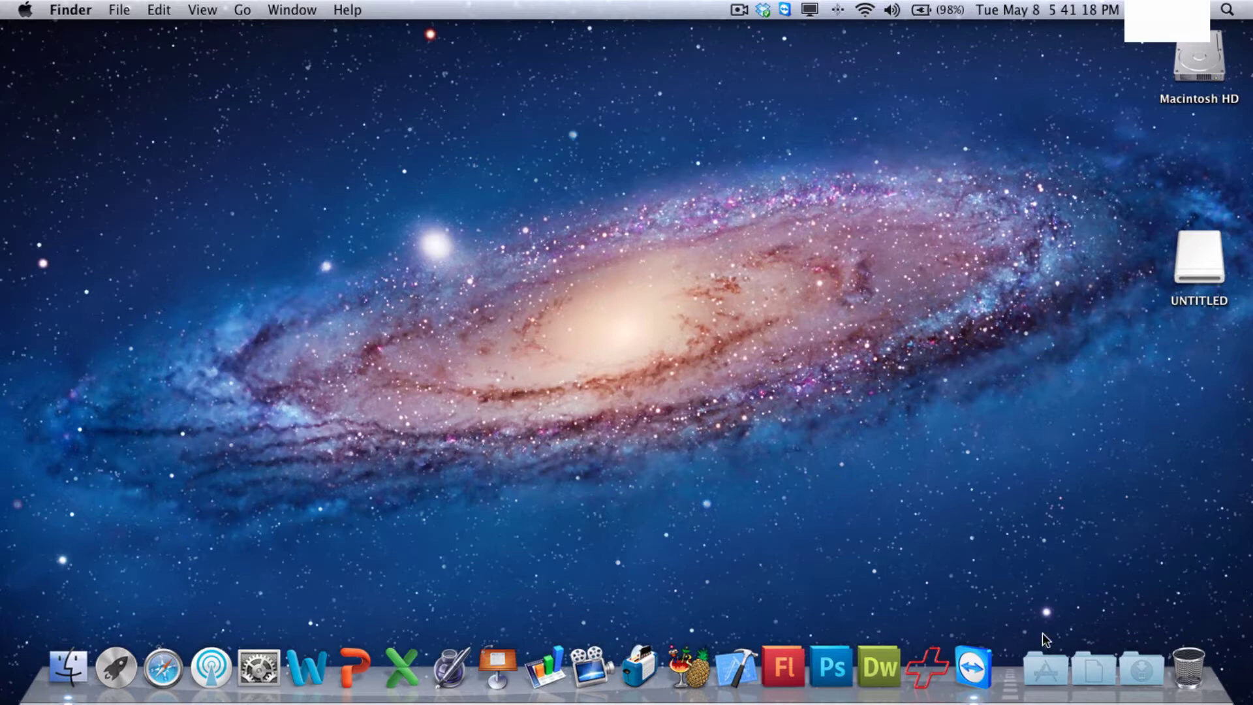
Browse the Applications stack, then show the Applications folder listing Install Mac OS X Lion.
left_click(1045, 664)
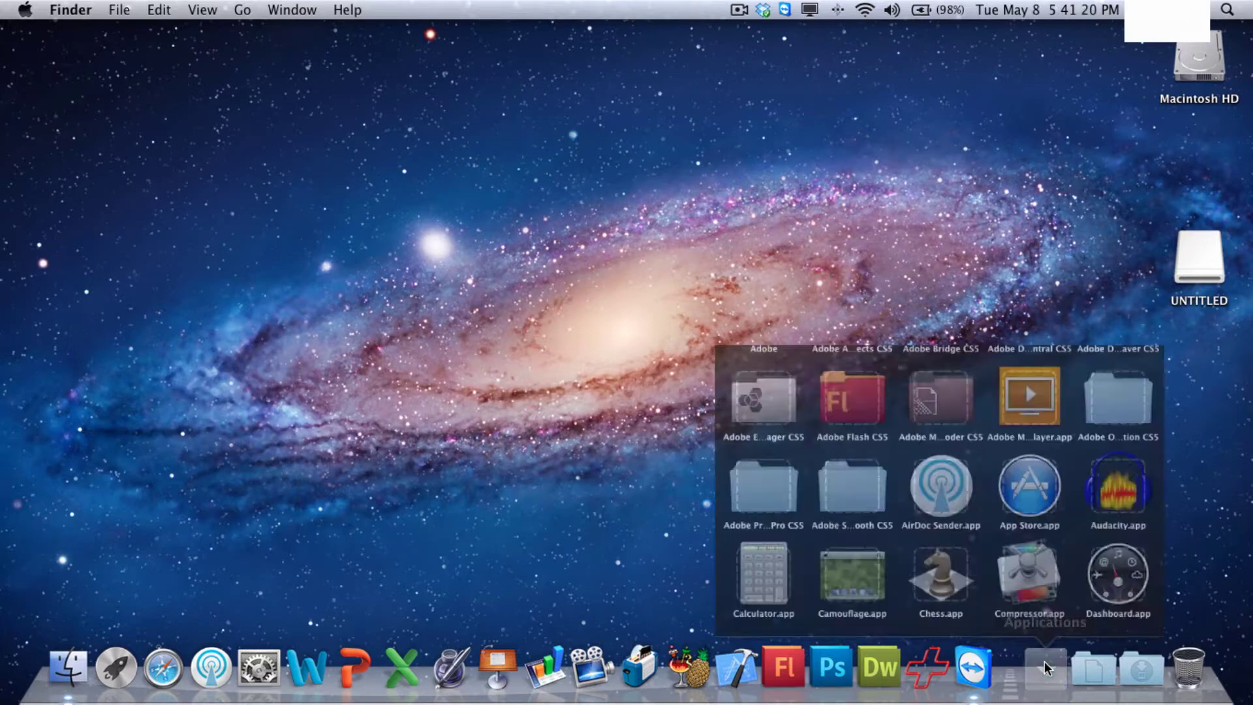
scroll(958, 432, "down", 2)
scroll(959, 431, "down", 3)
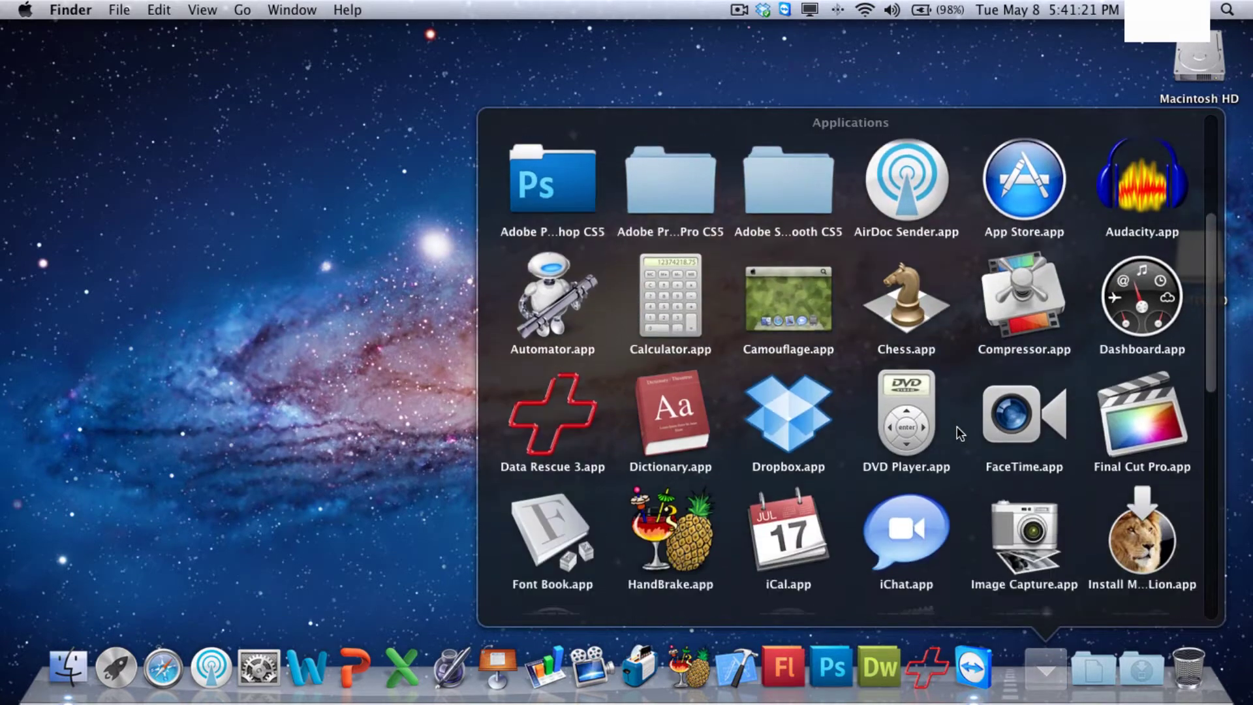
scroll(955, 426, "down", 3)
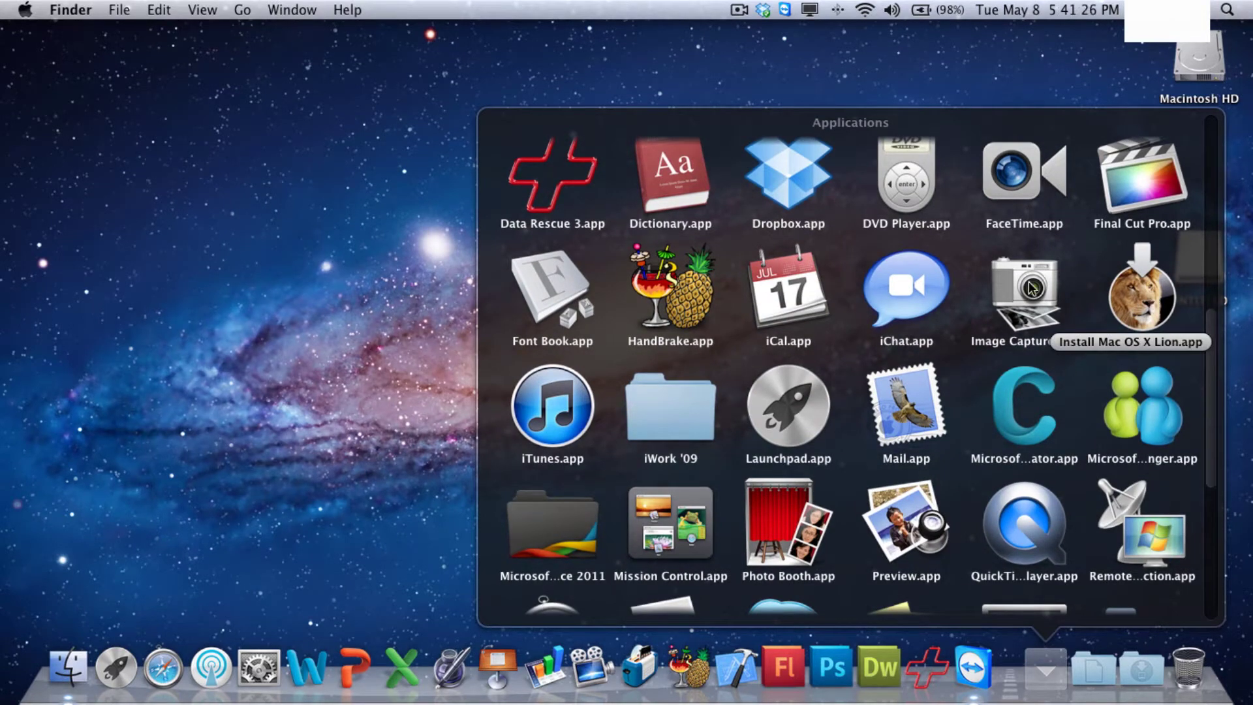
scroll(1032, 286, "down", 2)
scroll(1031, 287, "down", 3)
left_click(553, 538)
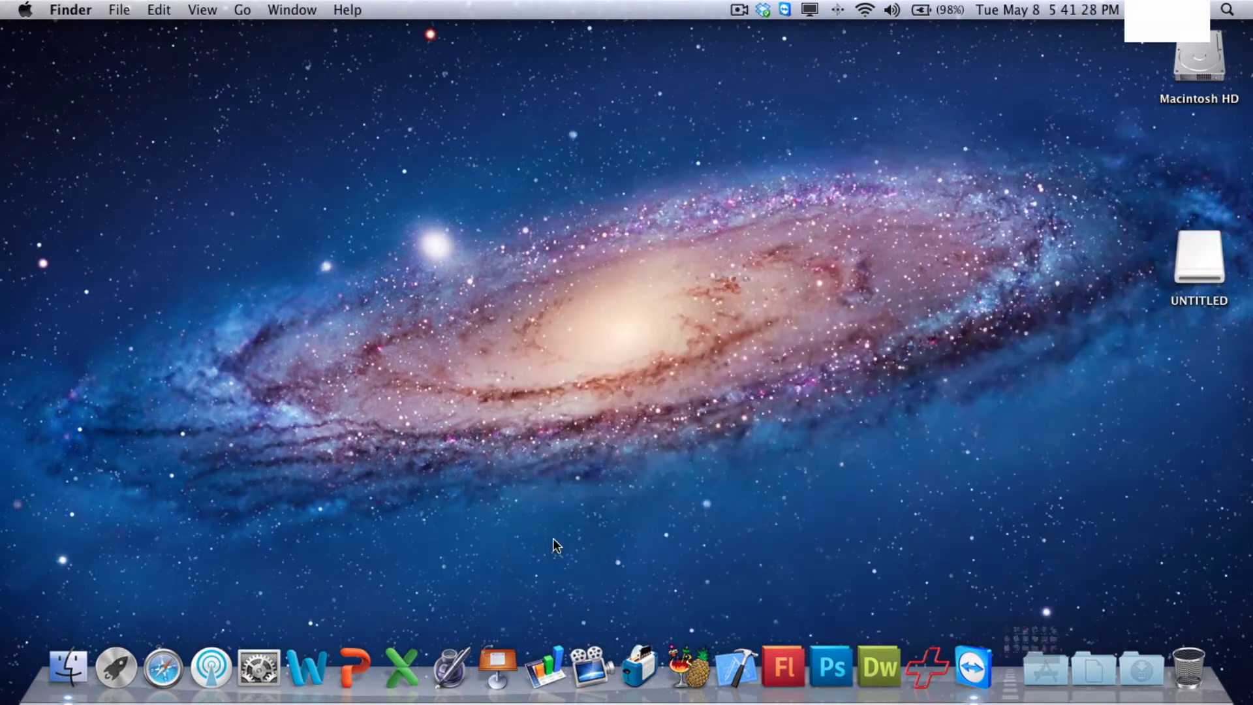
key("super+shift+a")
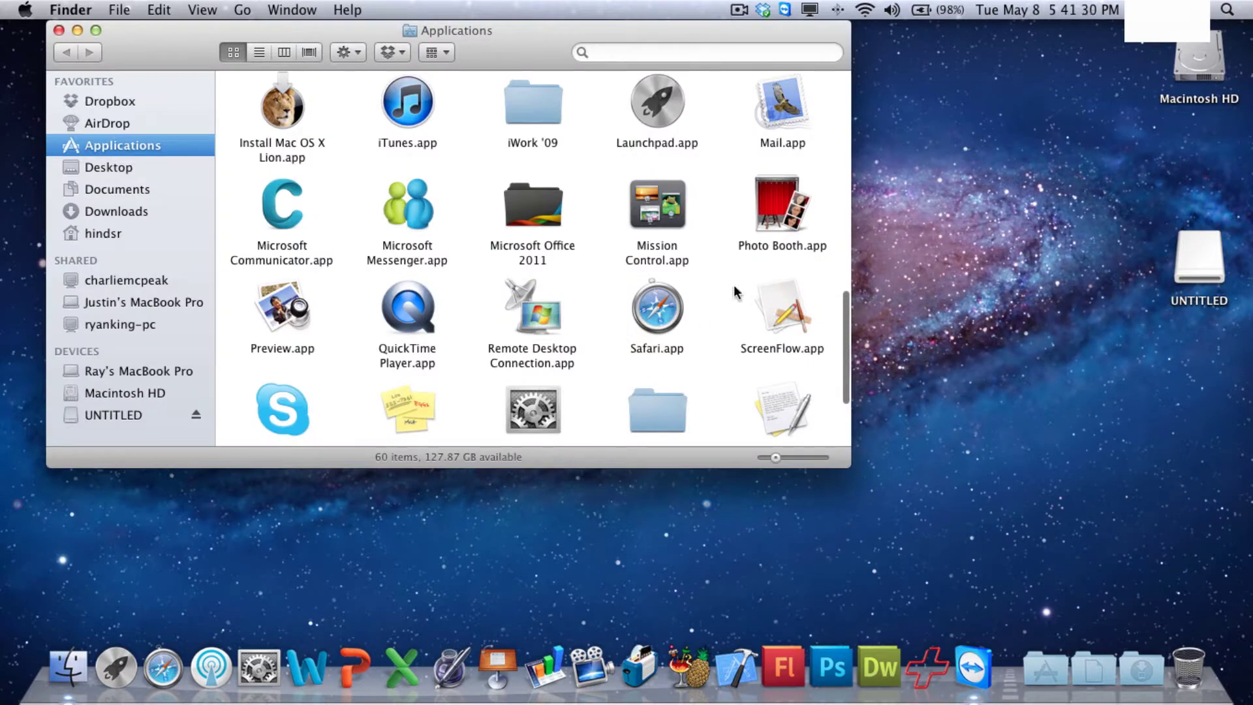
scroll(560, 283, "up", 2)
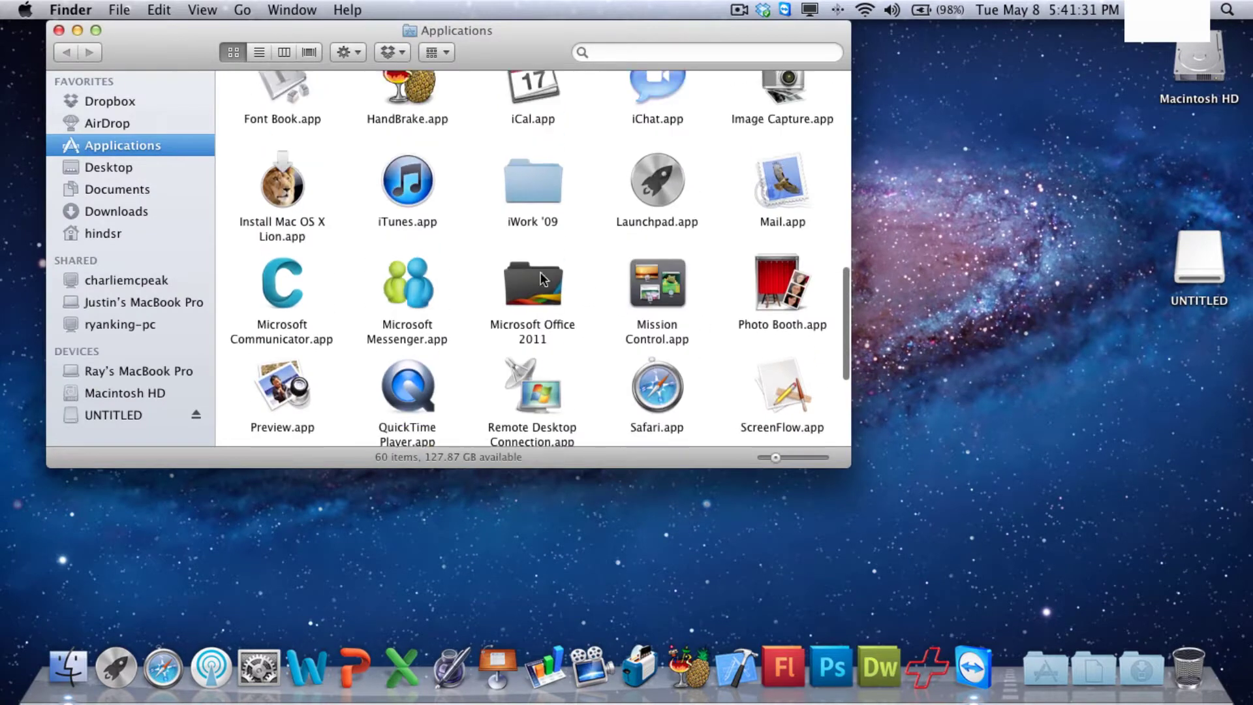
Show the Lion installer's package contents and open its Contents > SharedSupport folder.
right_click(288, 201)
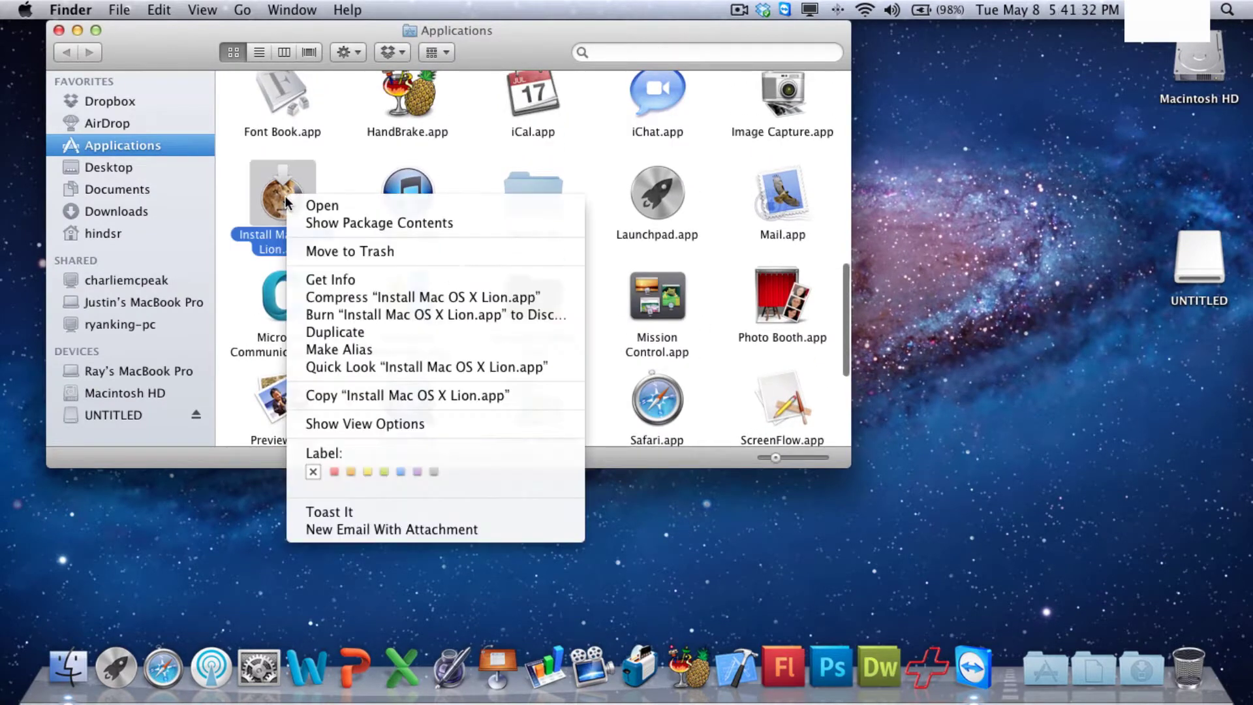
left_click(357, 223)
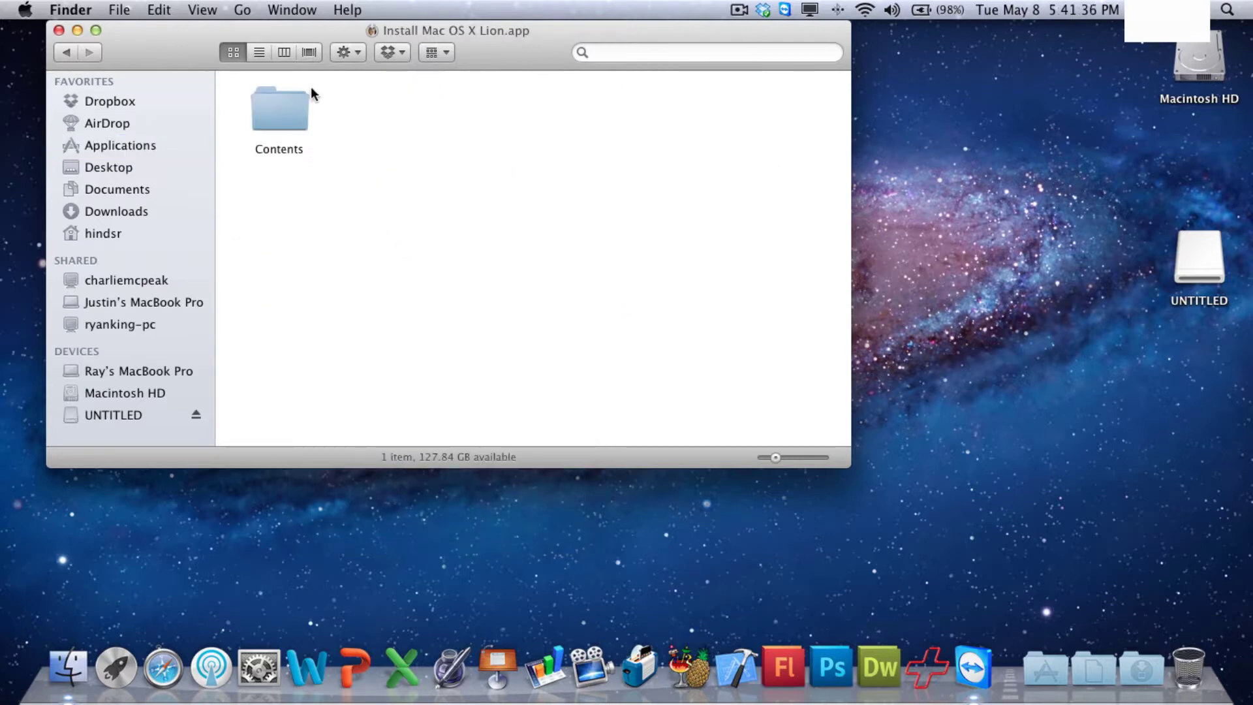
double_click(289, 104)
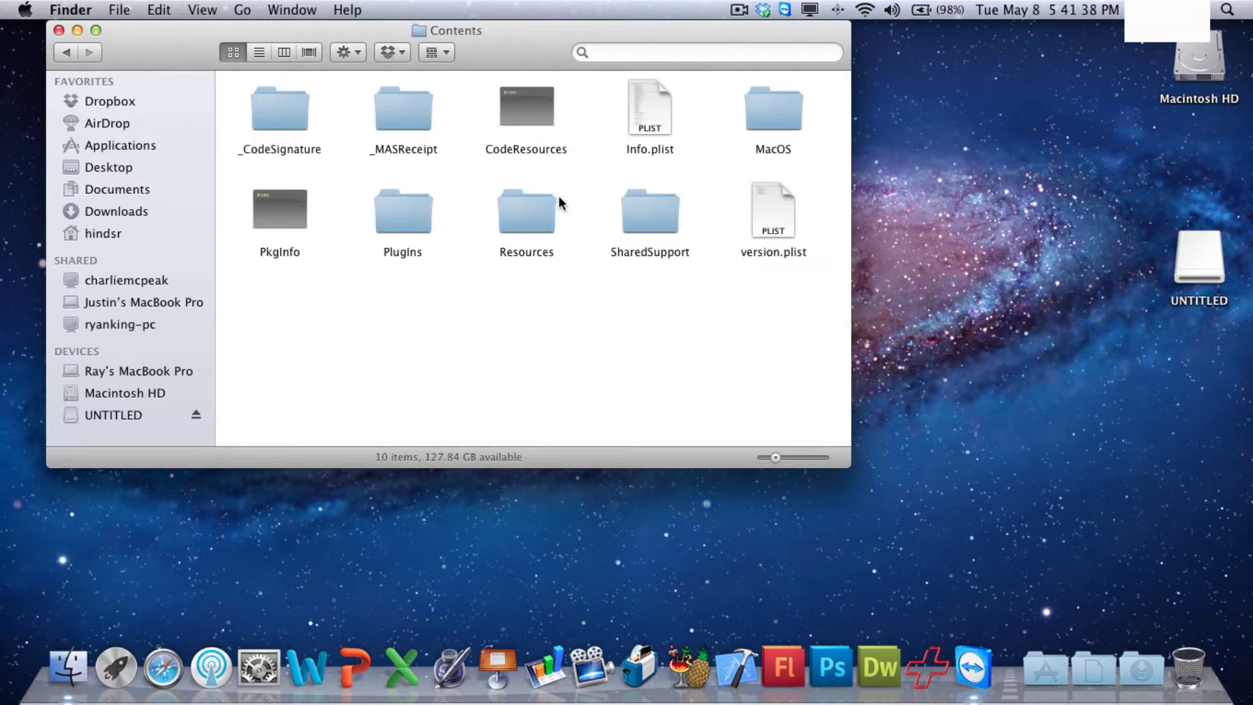
double_click(655, 216)
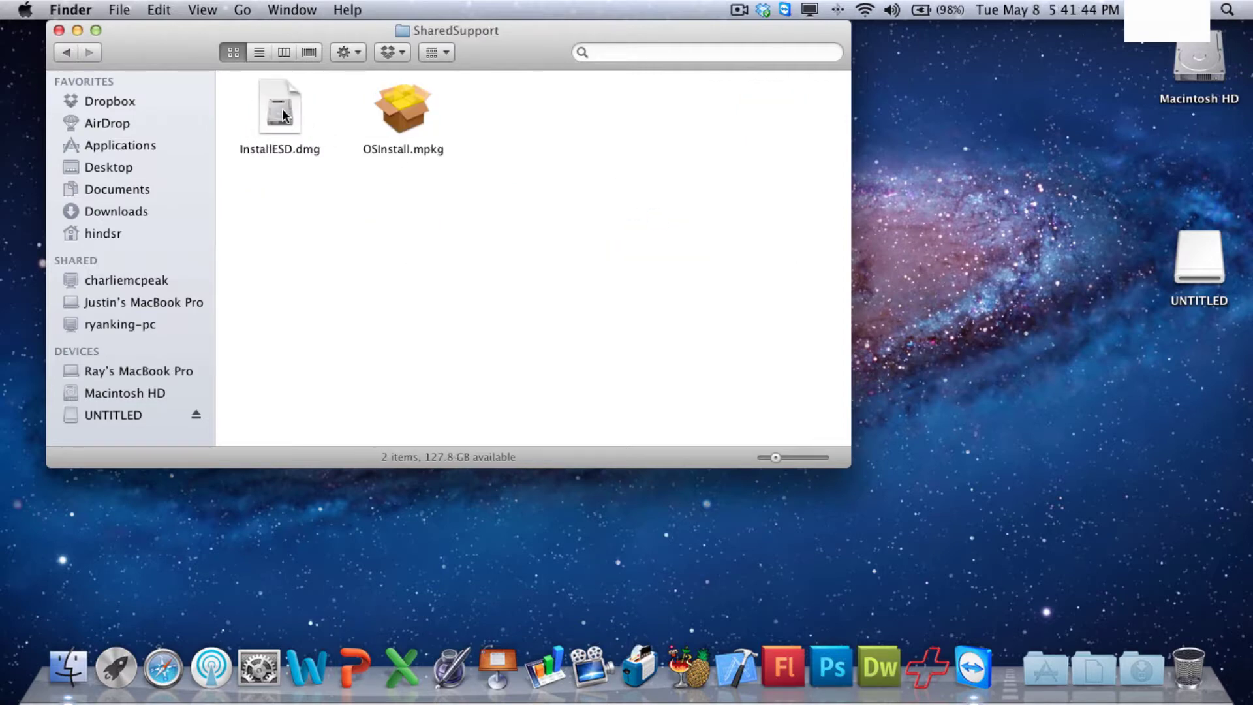
Mount InstallESD.dmg from SharedSupport, skipping disk image verification.
left_click(264, 103)
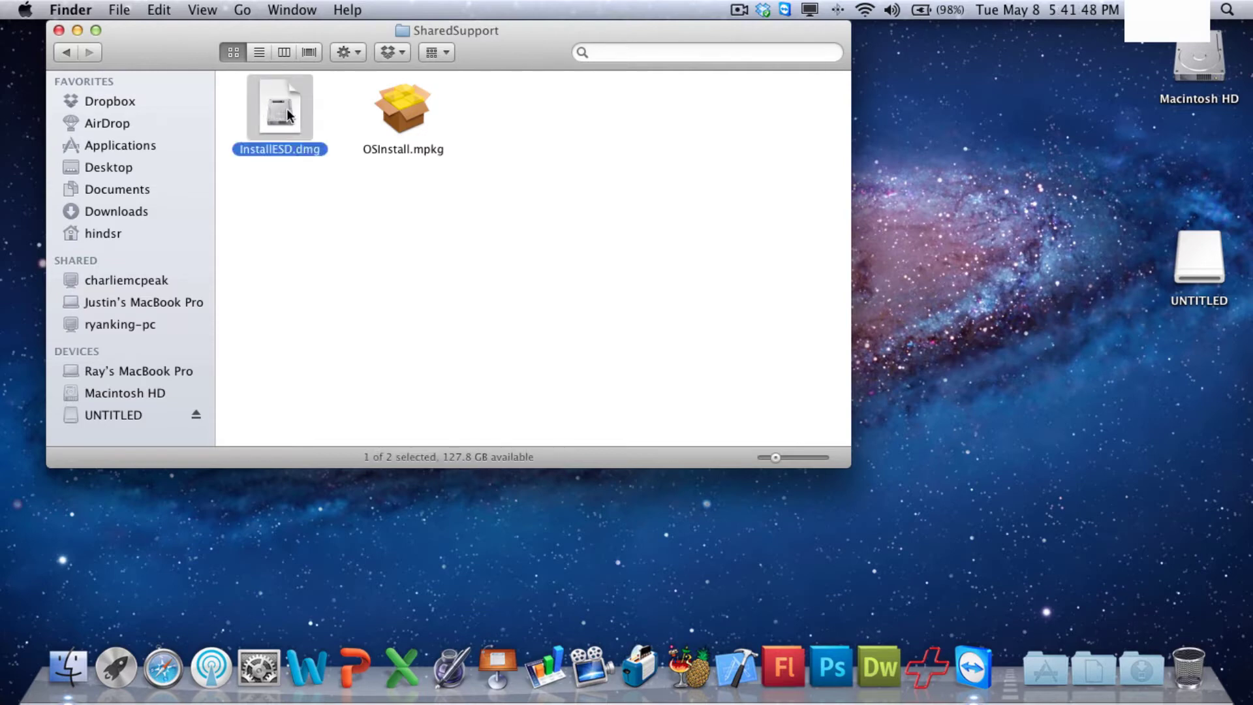
mouse_move(290, 116)
left_mouse_down()
mouse_move(921, 162)
mouse_move(280, 116)
left_mouse_up()
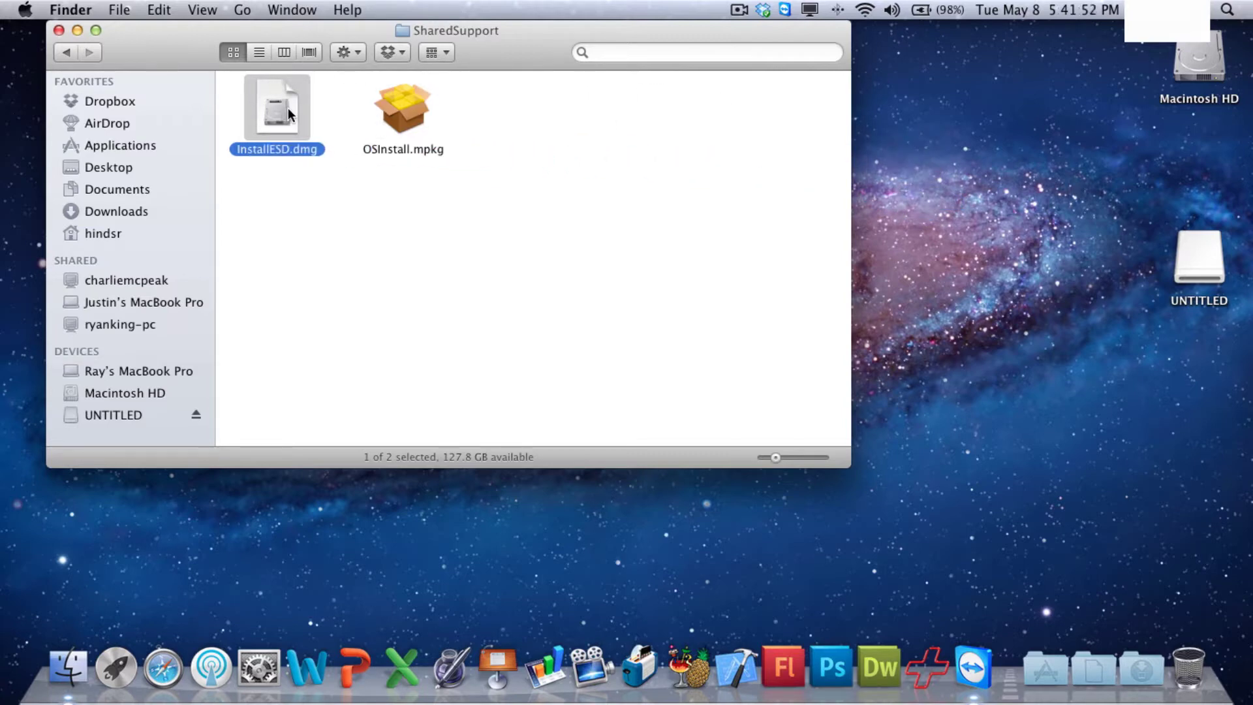
double_click(291, 115)
left_click(748, 260)
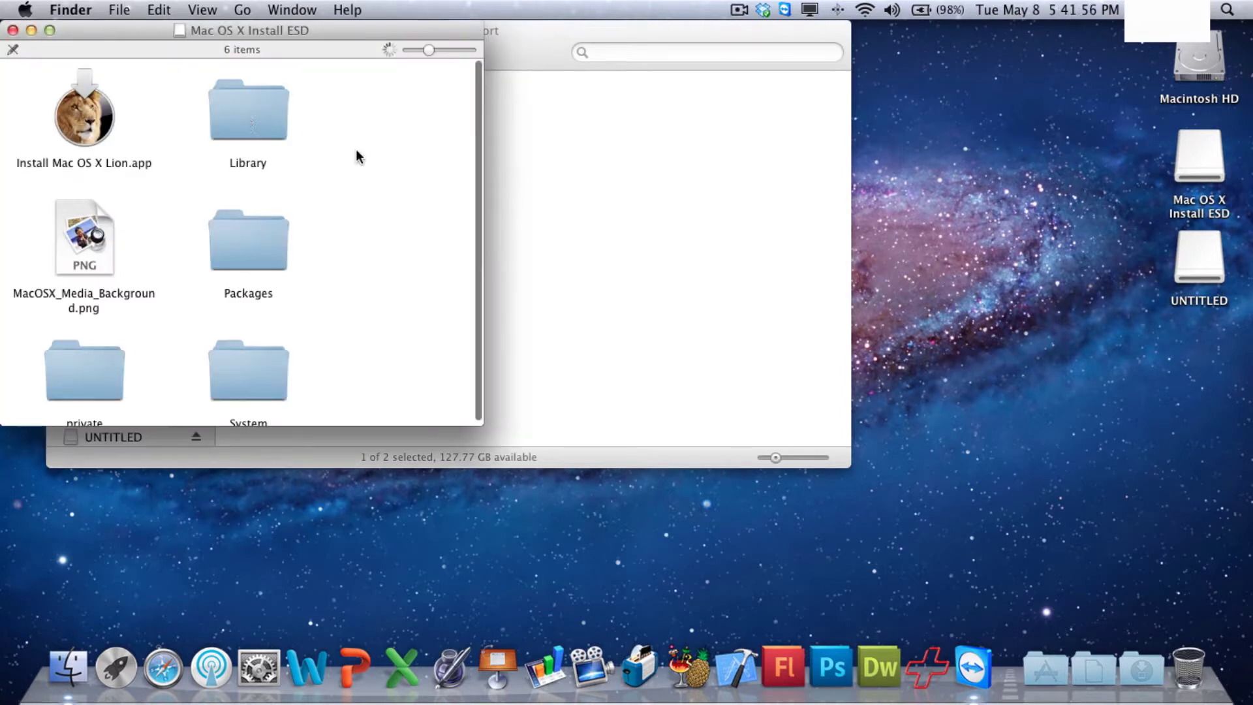
Close the ESD window, launch Disk Utility via Spotlight, and select the Mac OS X Install ESD volume.
left_click(13, 31)
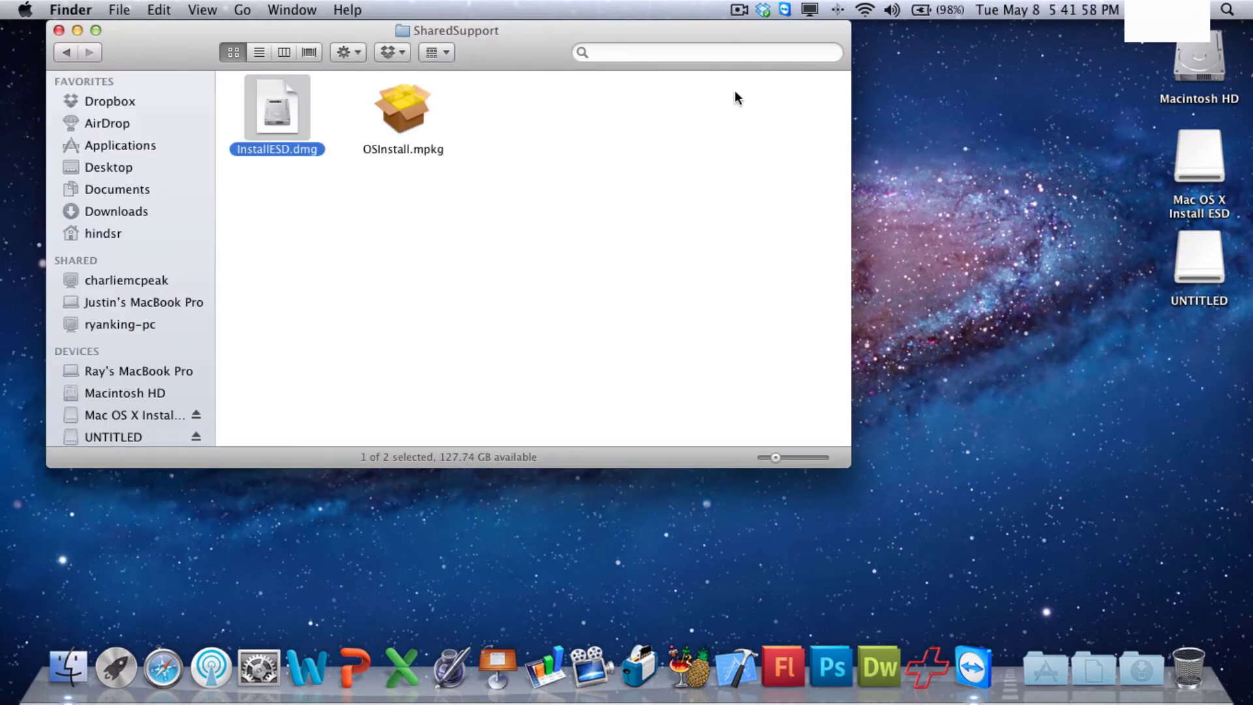
key("super+space")
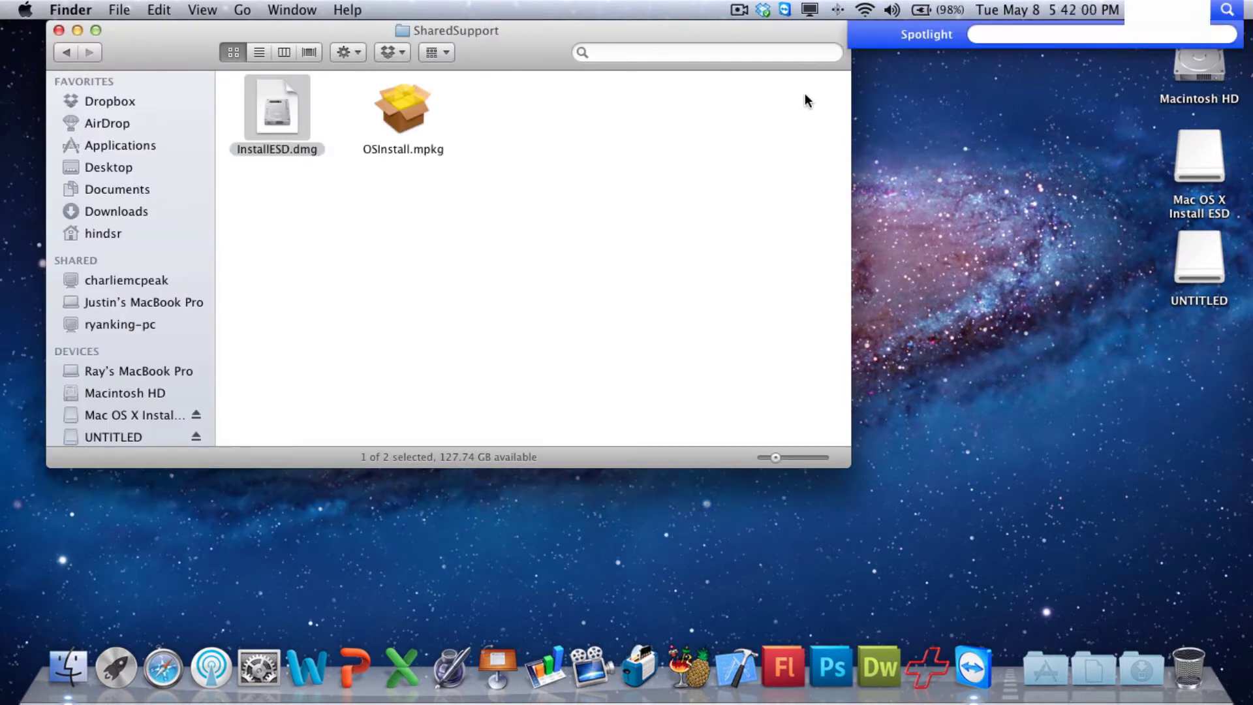
type("dis")
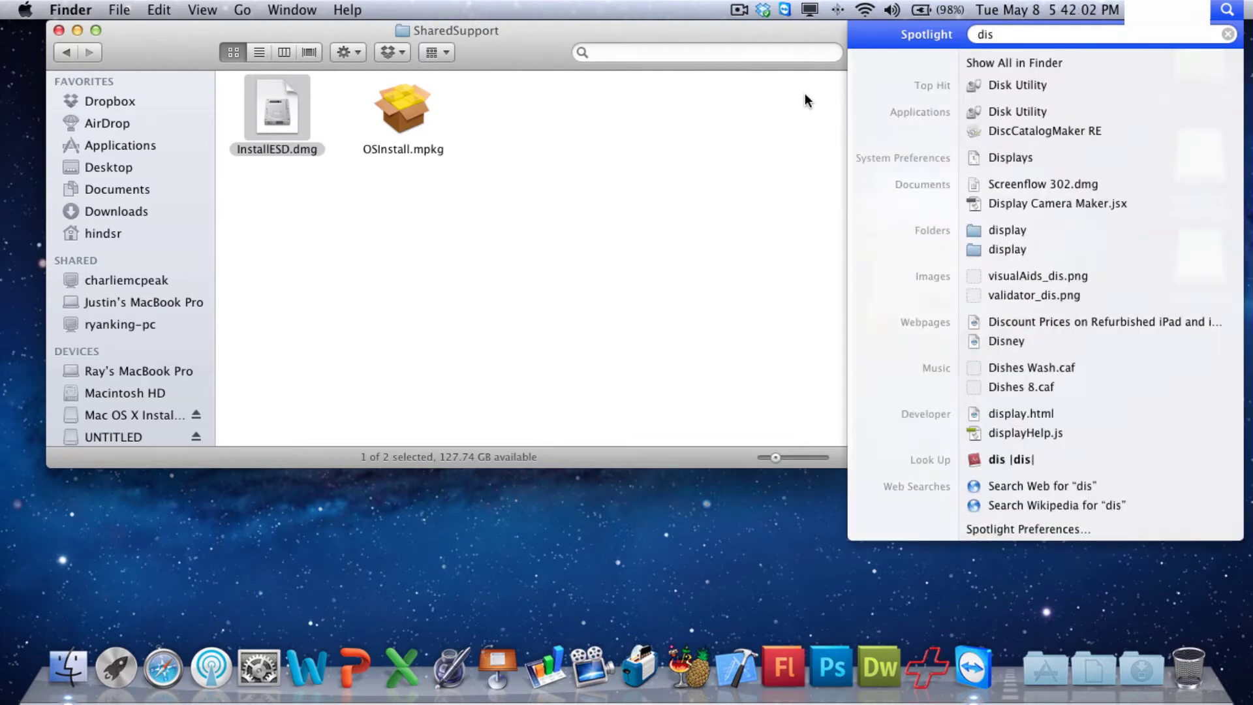
key("Return")
left_click(1230, 9)
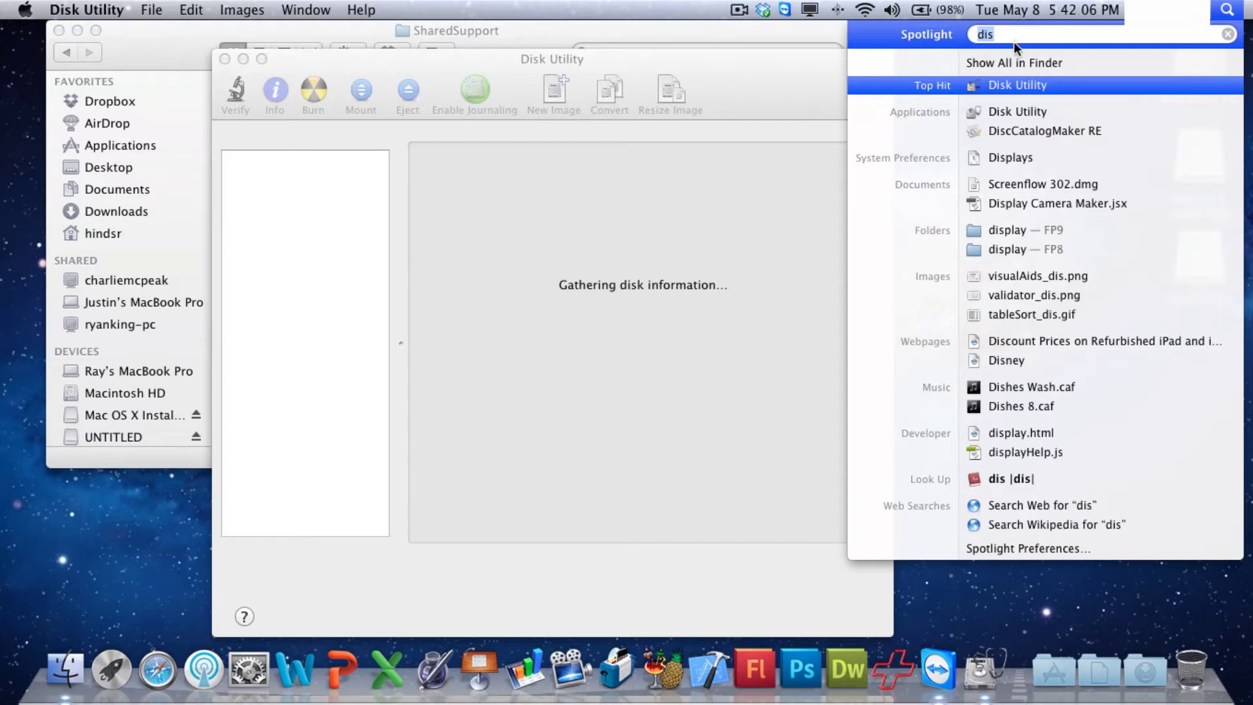
left_click(751, 60)
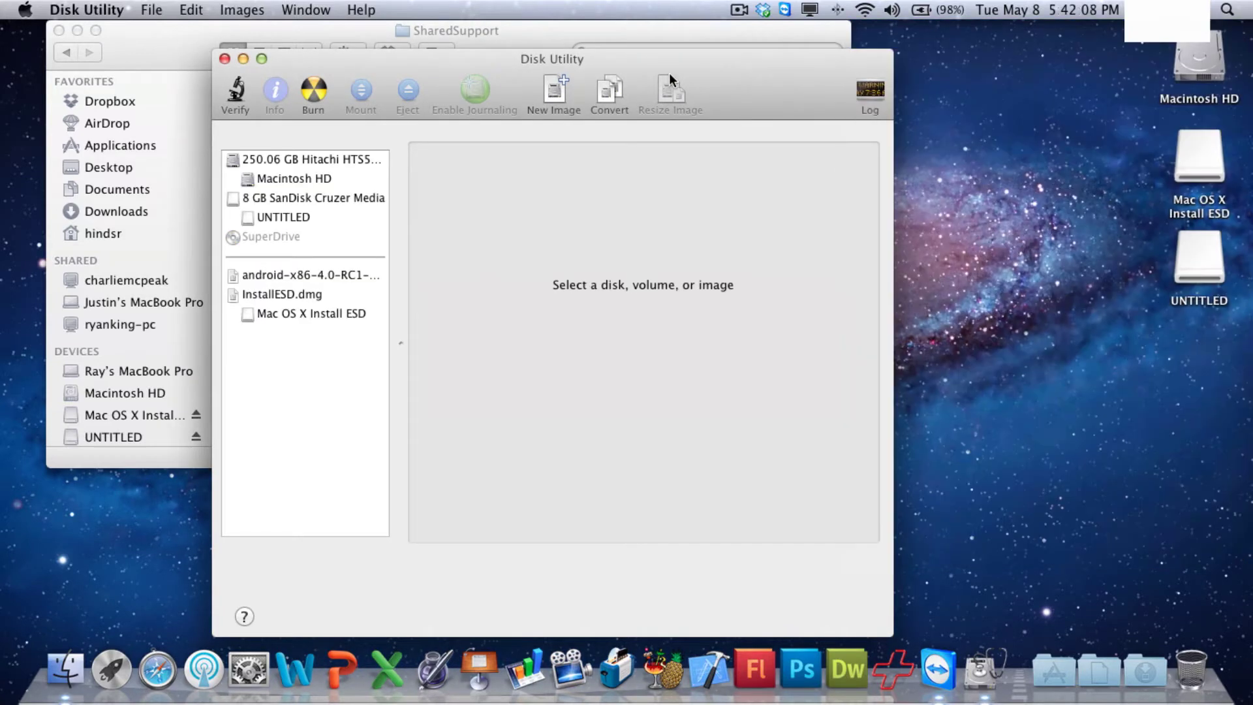
left_click_drag(574, 60, 575, 32)
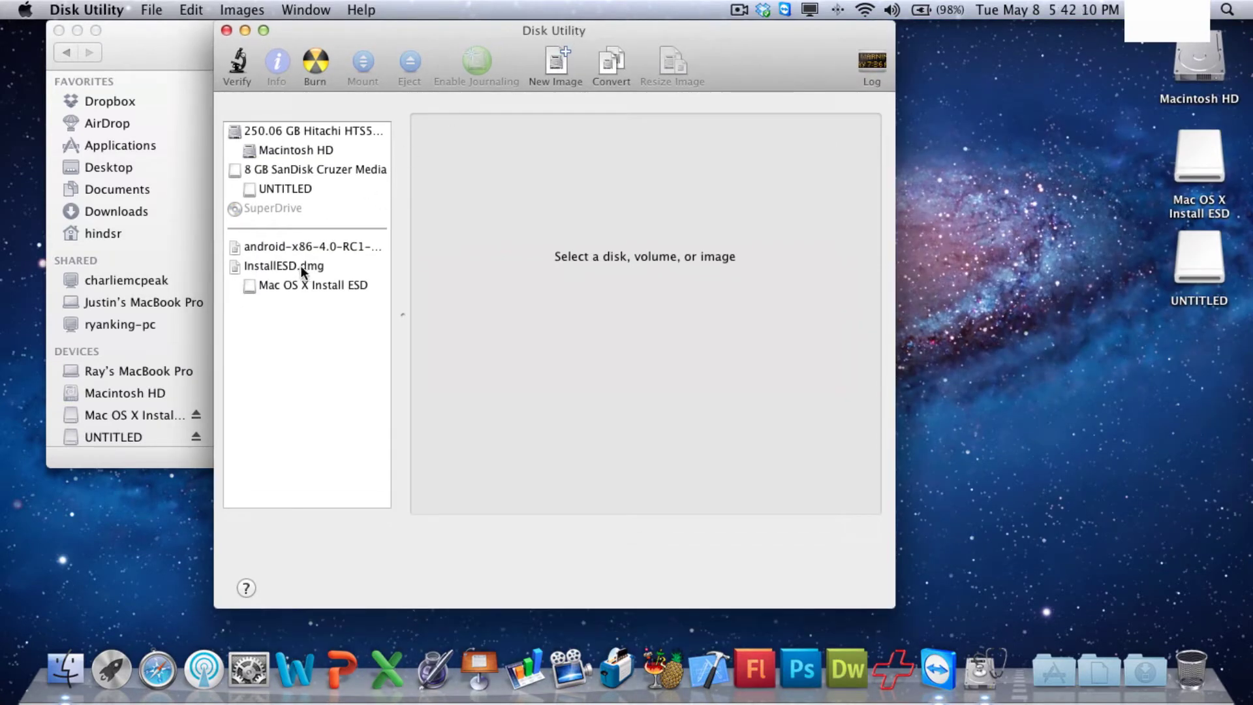
left_click(291, 285)
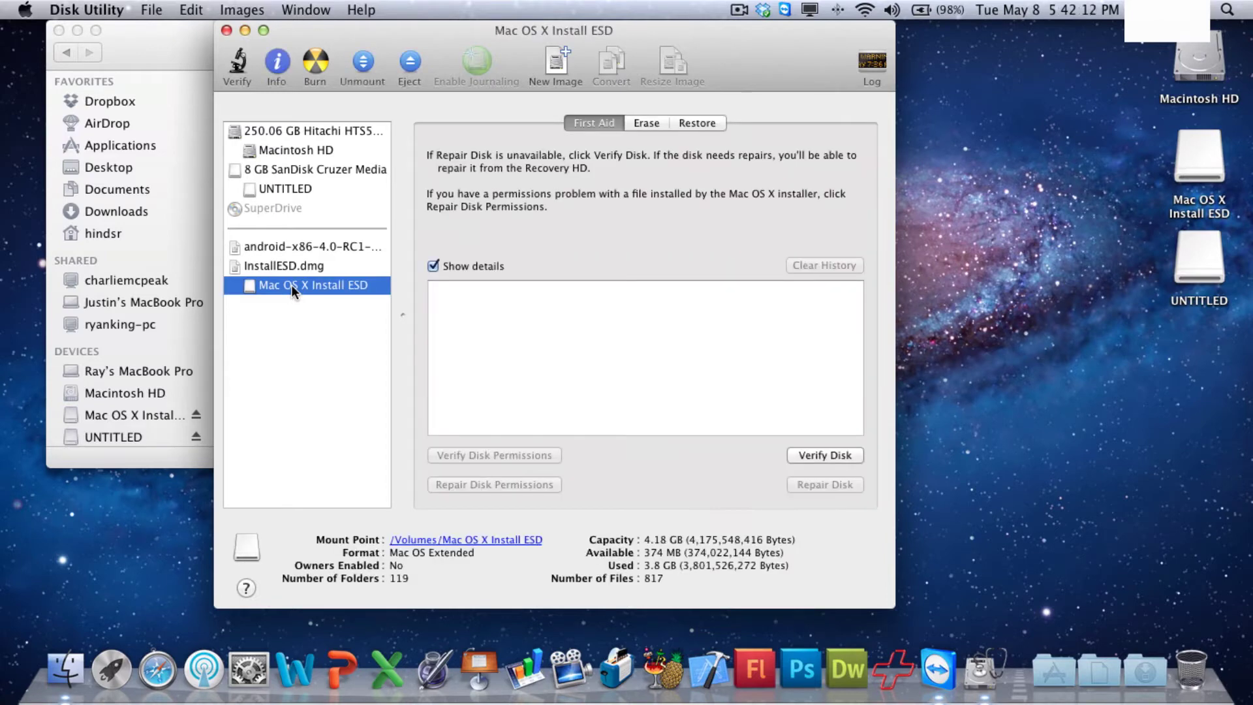
Set Mac OS X Install ESD as restore source and the SanDisk's UNTITLED volume as destination.
left_click(305, 169)
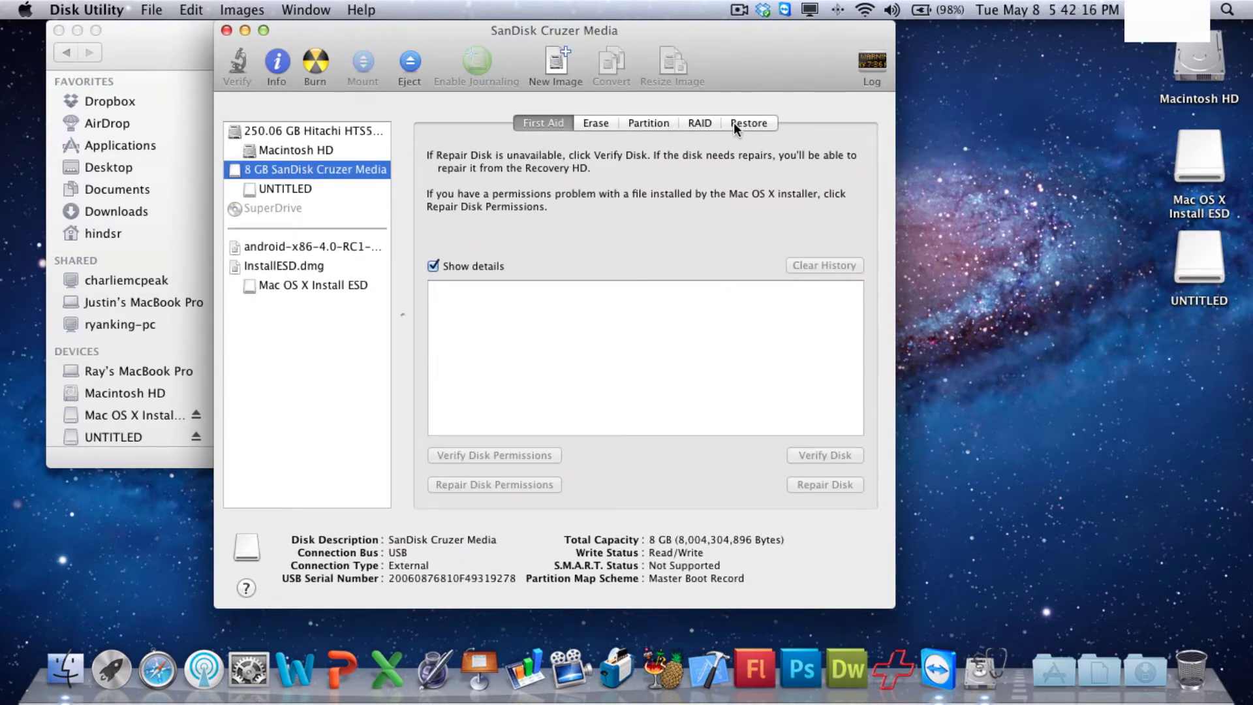
left_click(736, 122)
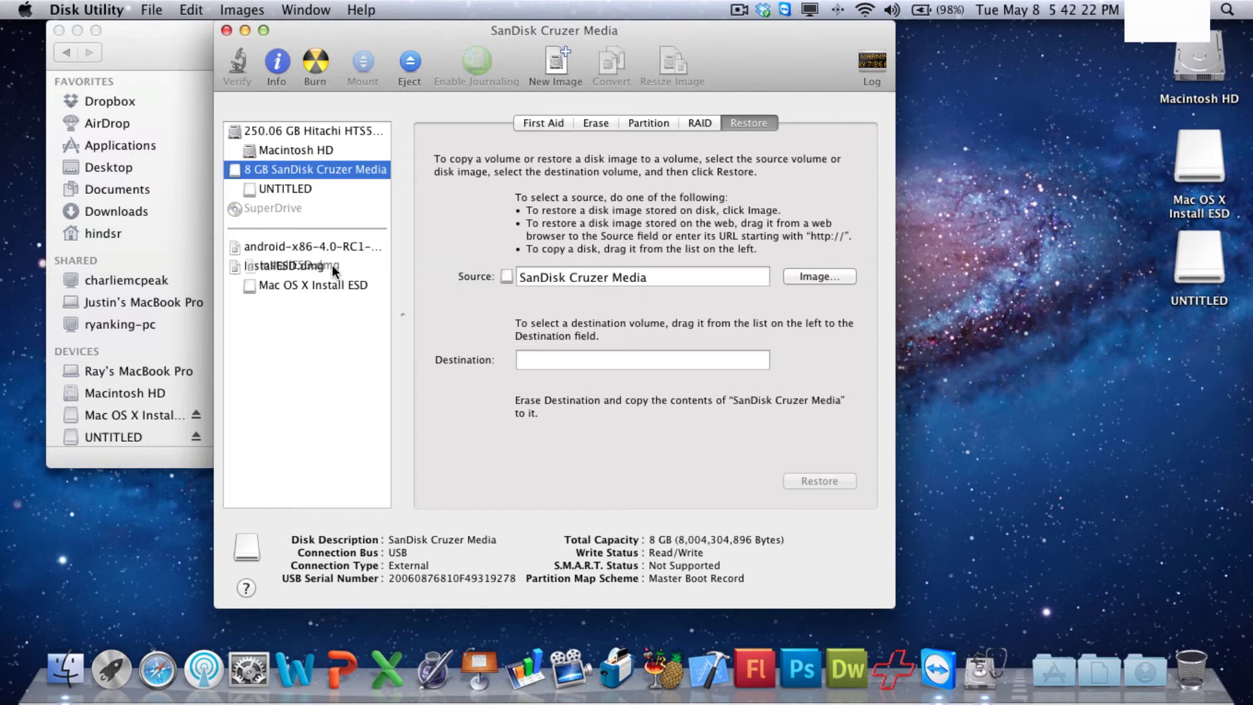
left_click_drag(310, 286, 604, 277)
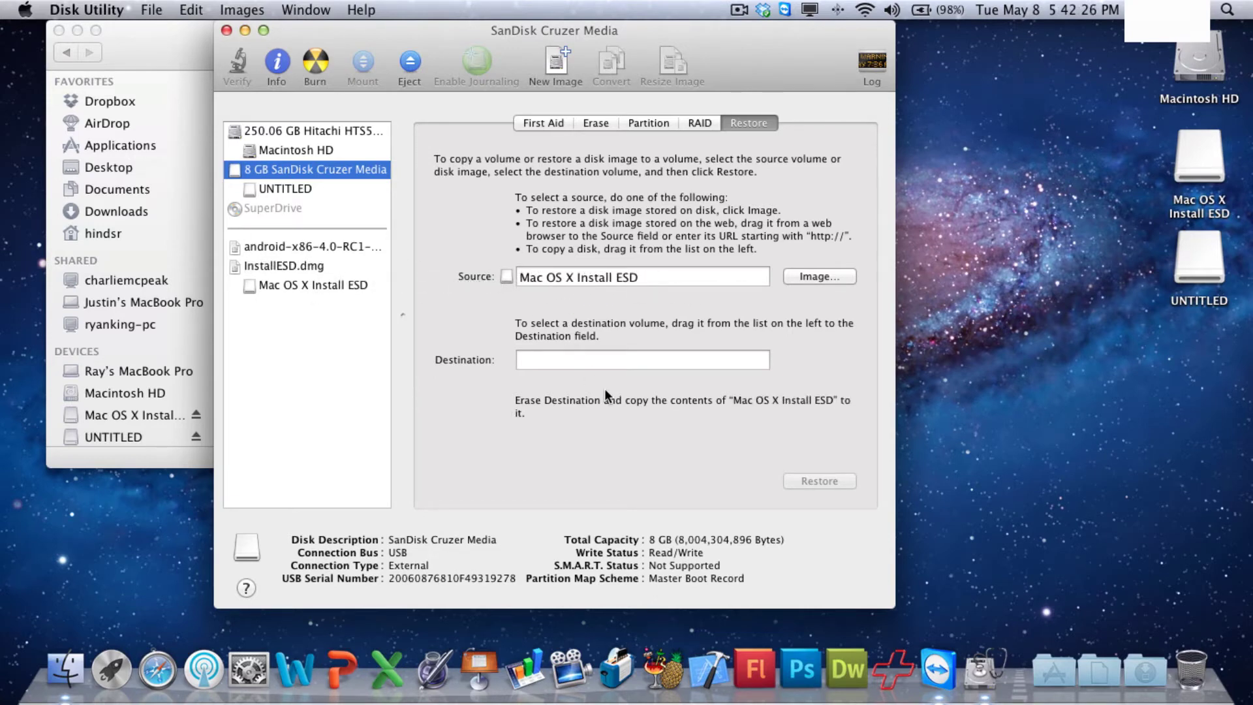
left_click_drag(272, 192, 557, 360)
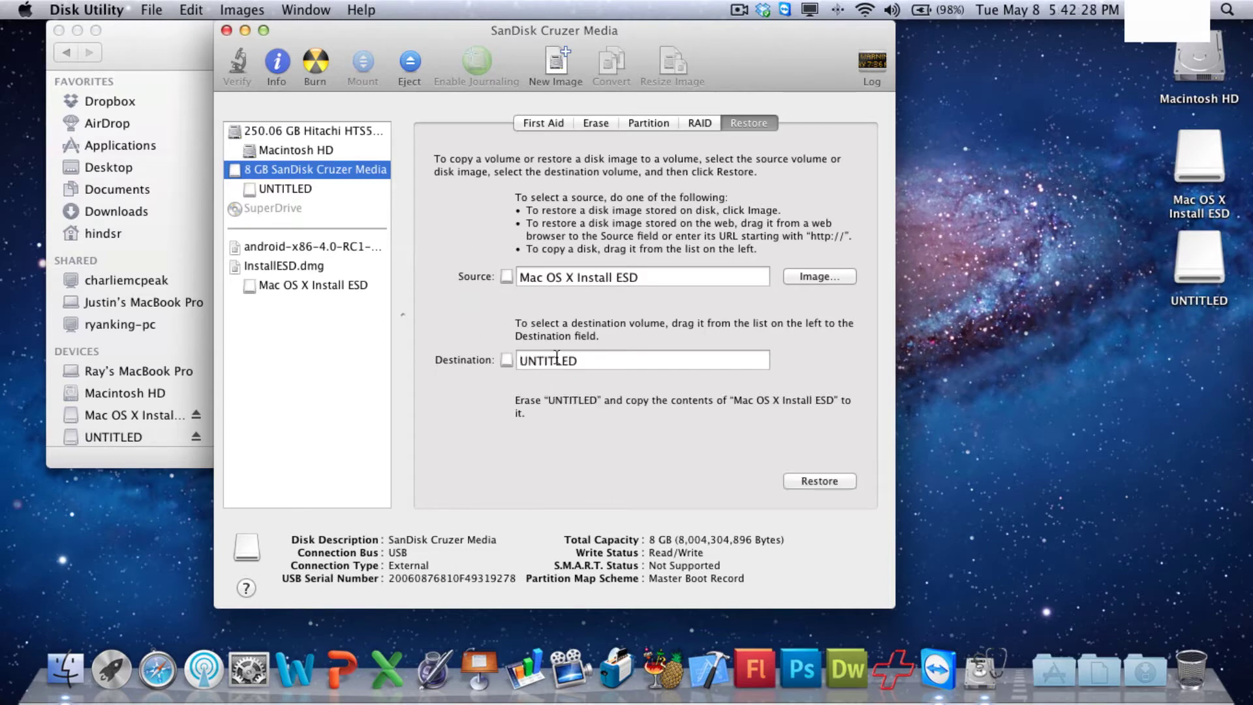
left_click(820, 480)
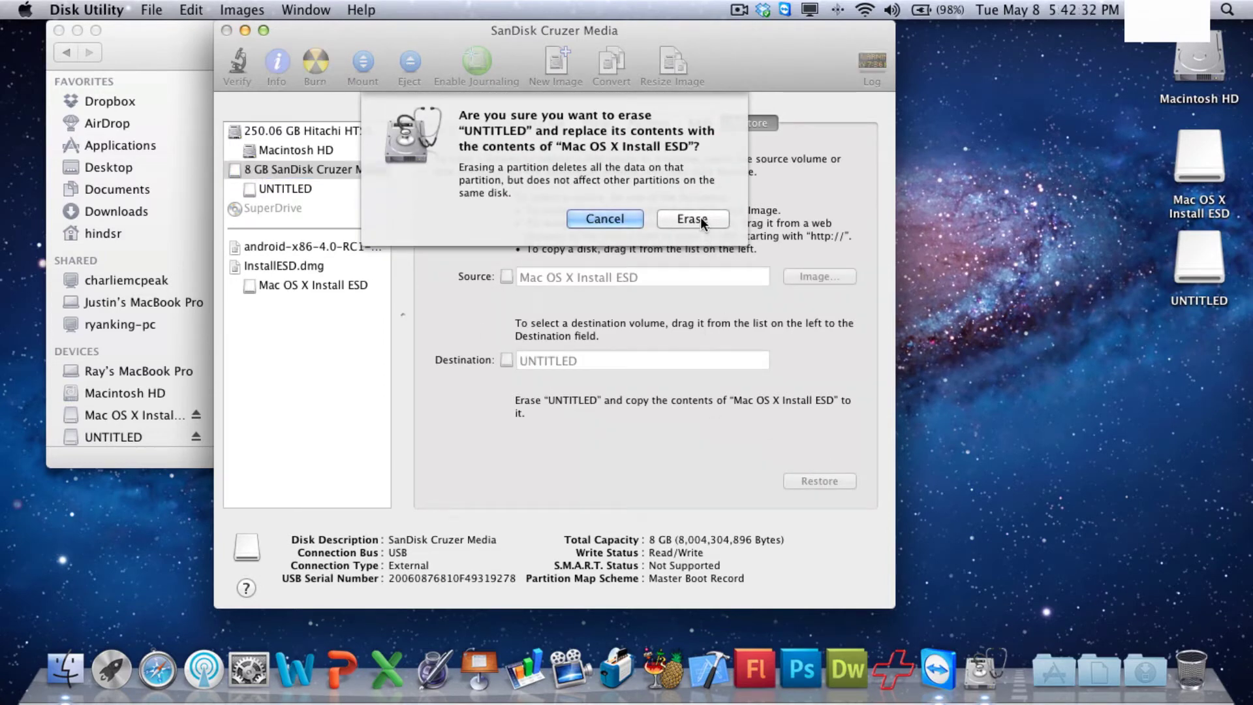
Confirm erasing UNTITLED and submit the admin password to run the restore.
left_click(702, 222)
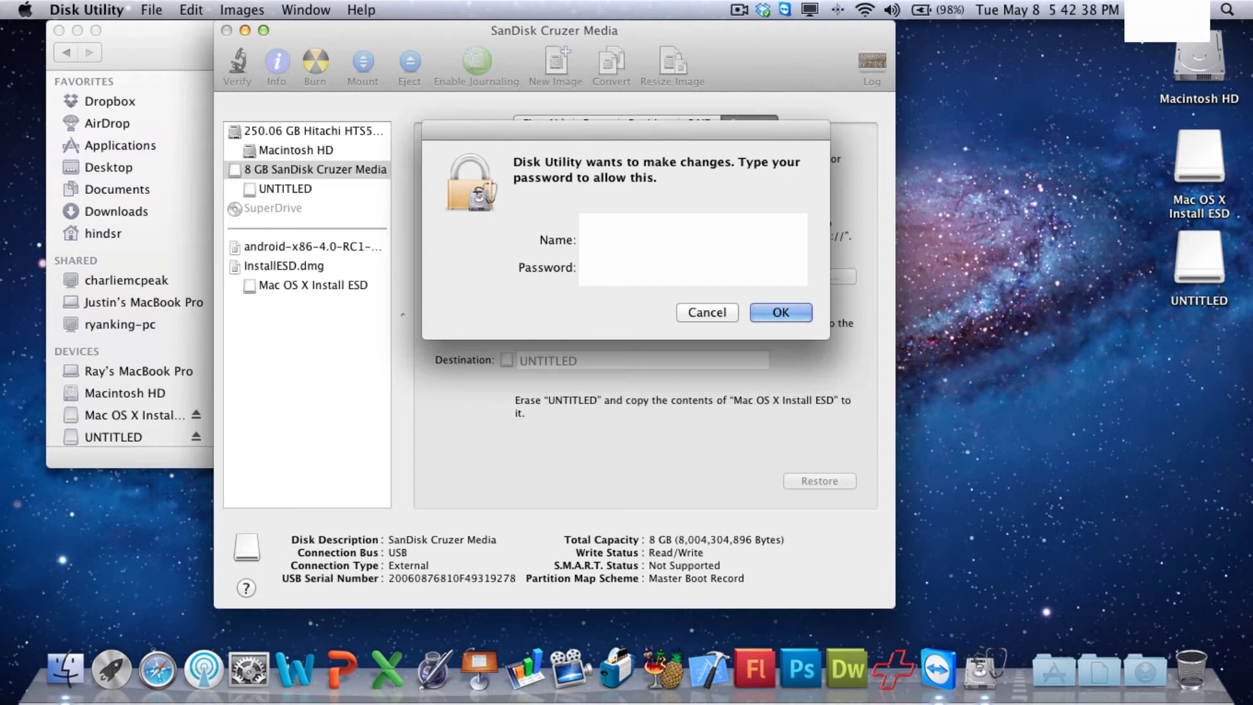
key("Return")
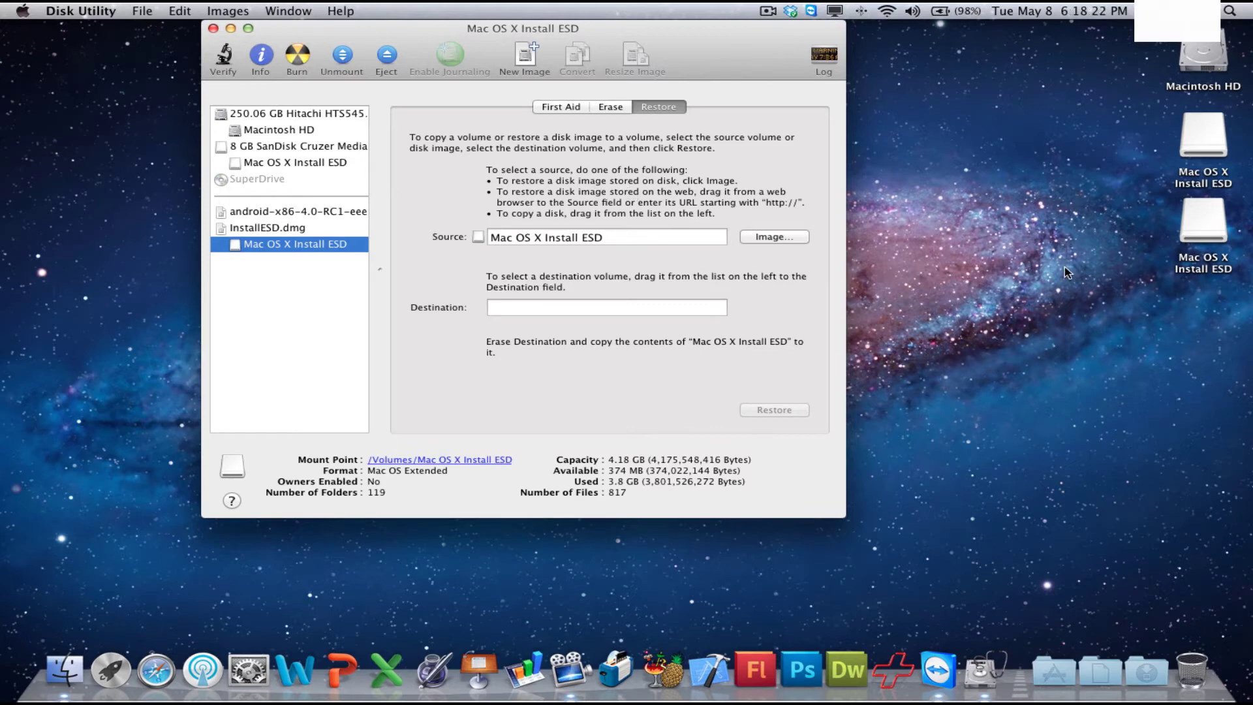
Eject both selected Mac OS X Install ESD desktop volumes and close Disk Utility.
left_click_drag(1081, 266, 1238, 156)
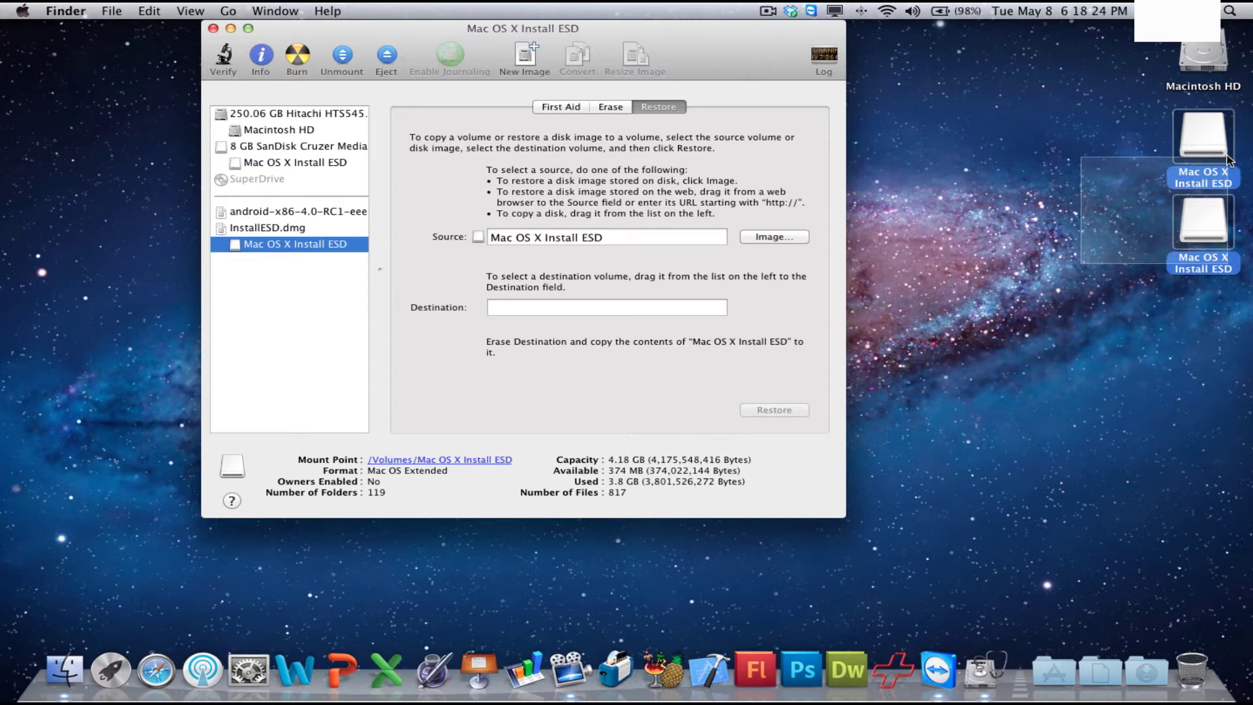
key("super+e")
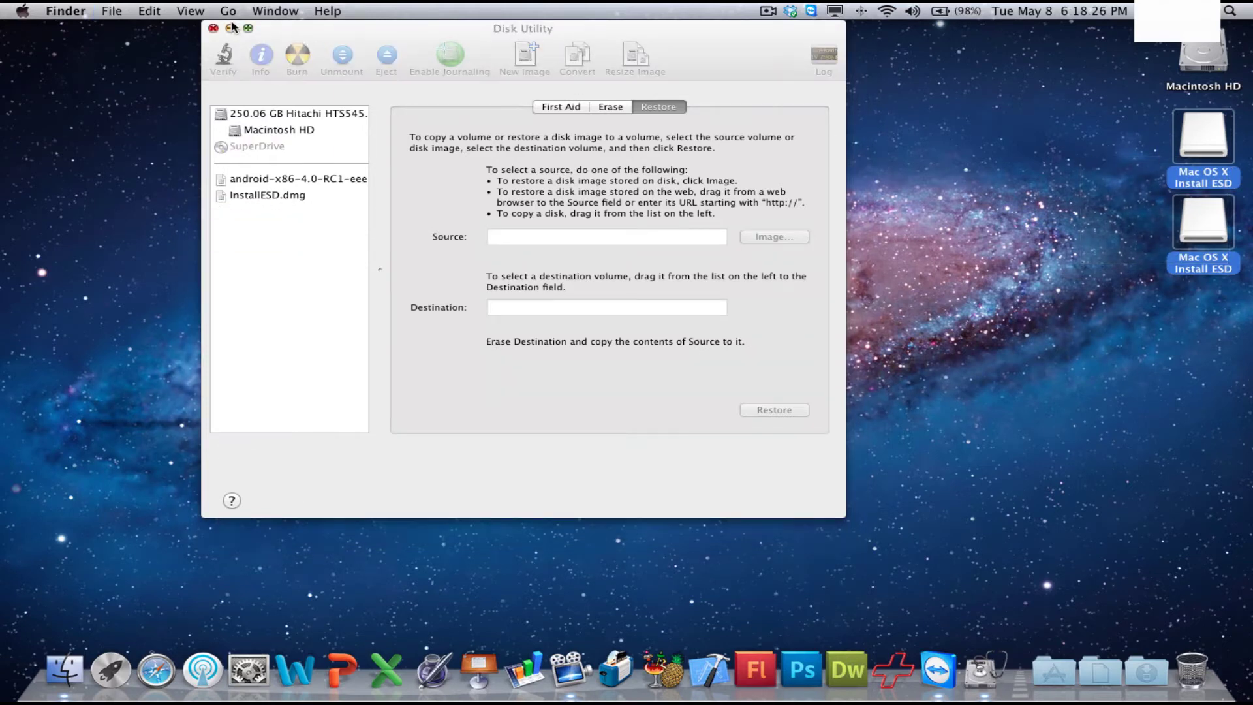
left_click(214, 28)
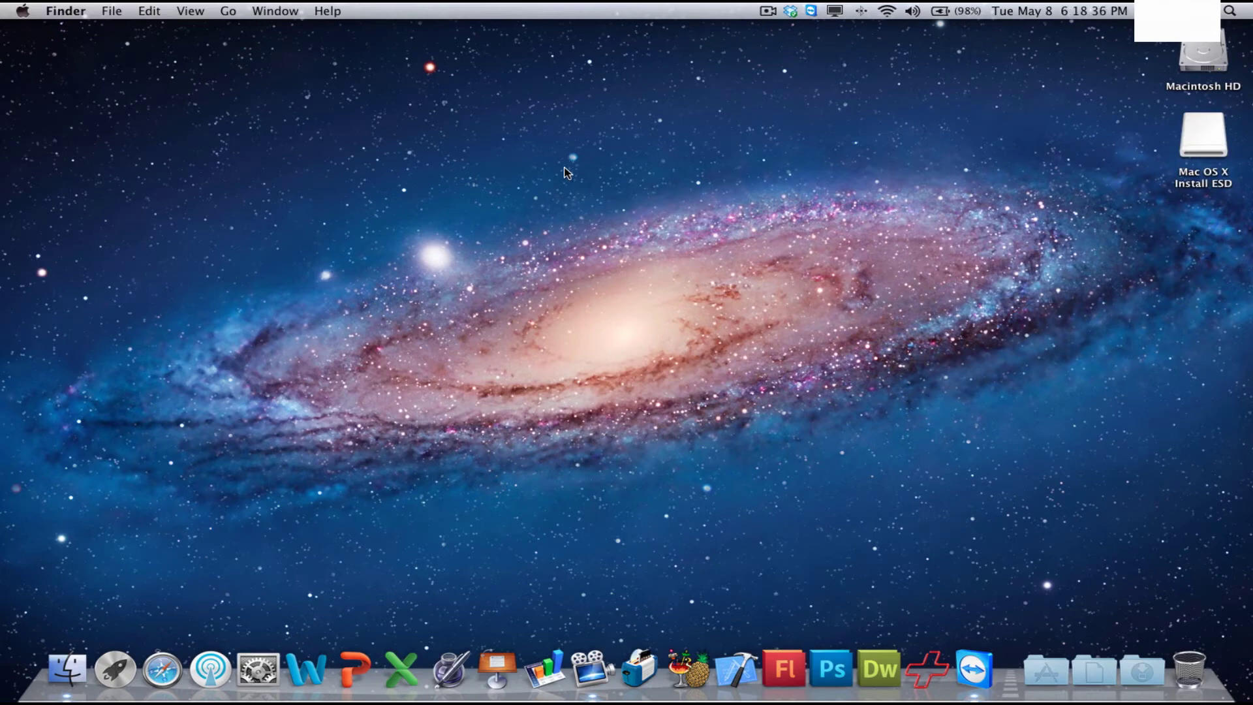
Open the restored Mac OS X Install ESD drive's window, then close it.
double_click(1213, 147)
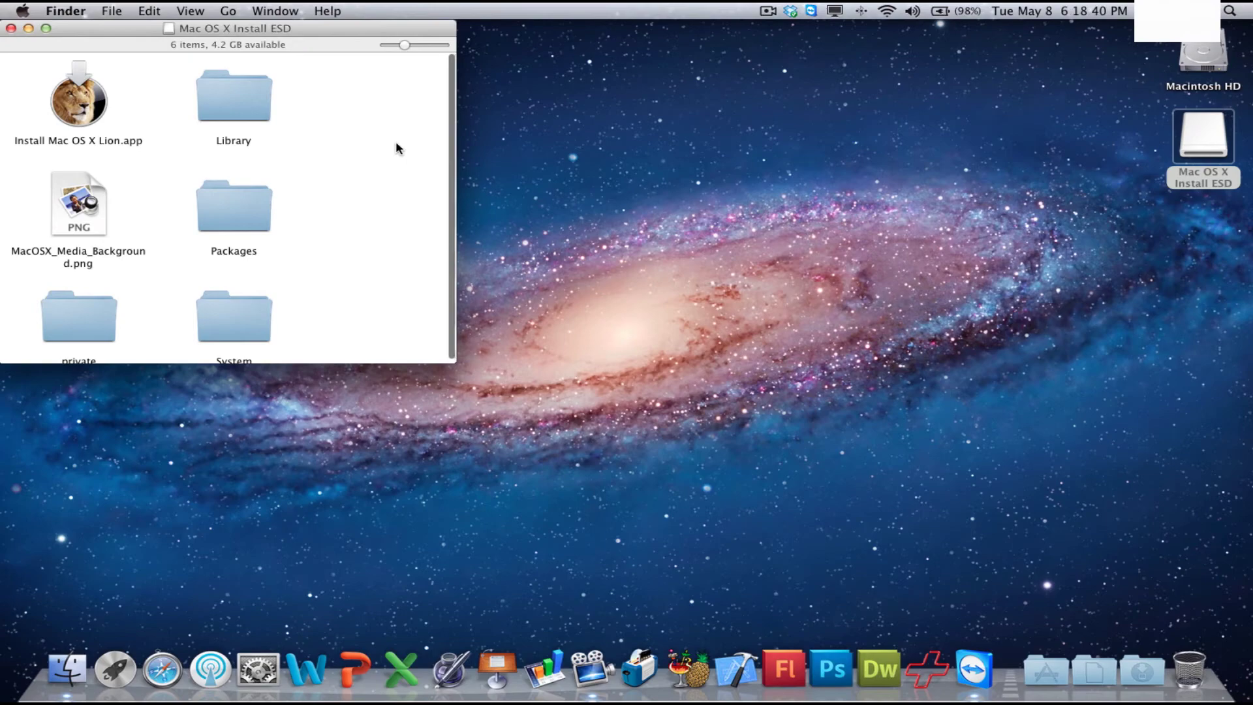
key("super+w")
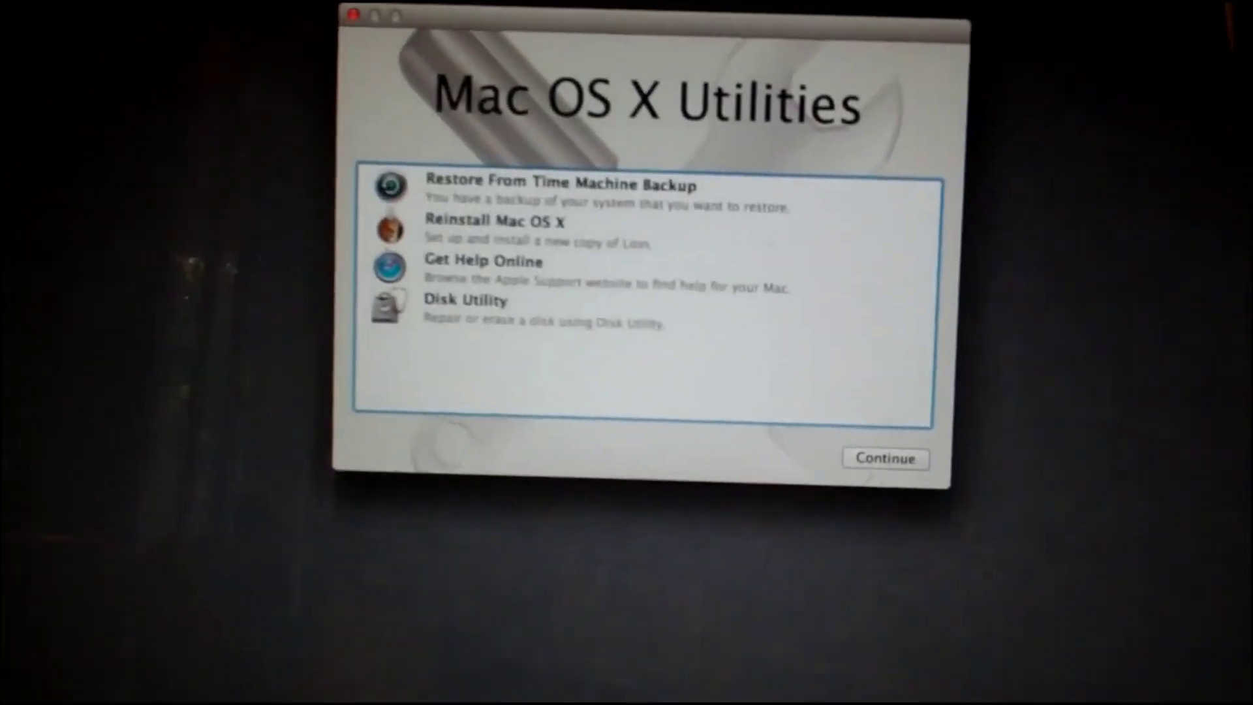
Select Reinstall Mac OS X in the Mac OS X Utilities window.
left_click(556, 233)
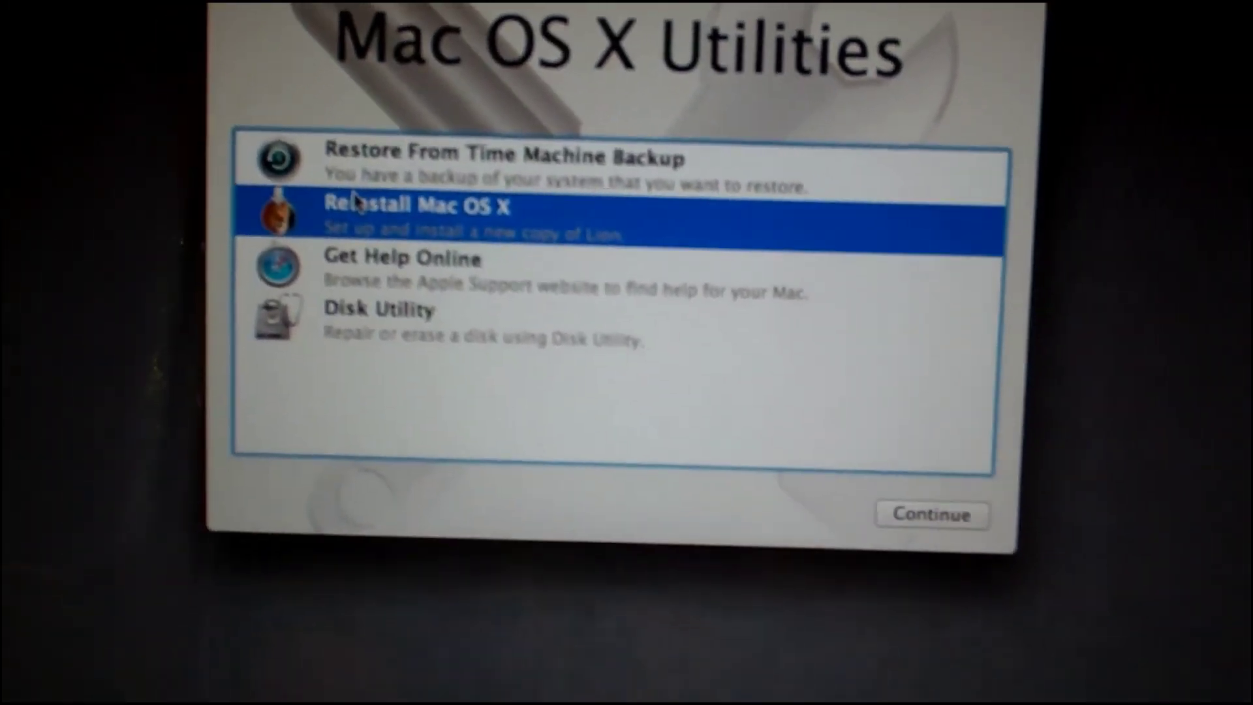